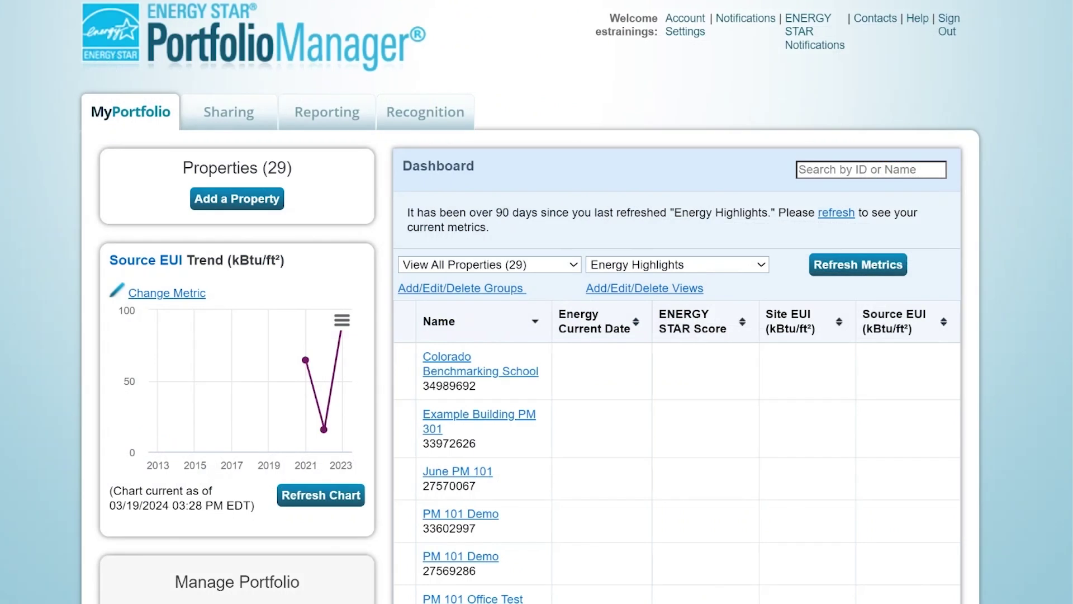
scroll(536, 302, "down", 3)
scroll(537, 302, "down", 2)
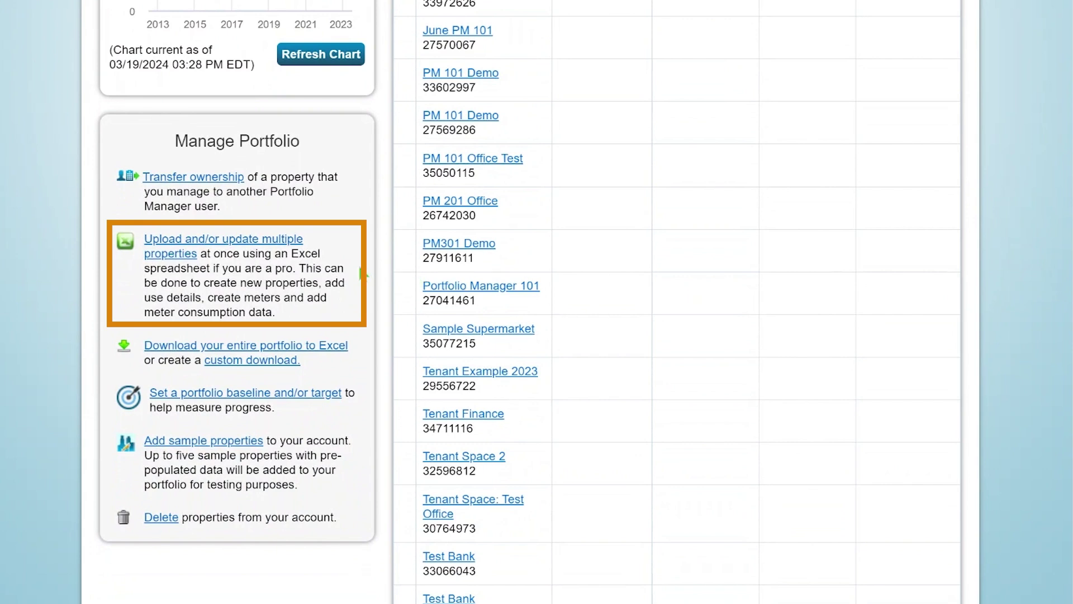
Open the 'Upload and/or update multiple properties' page under Manage Portfolio.
left_click(282, 253)
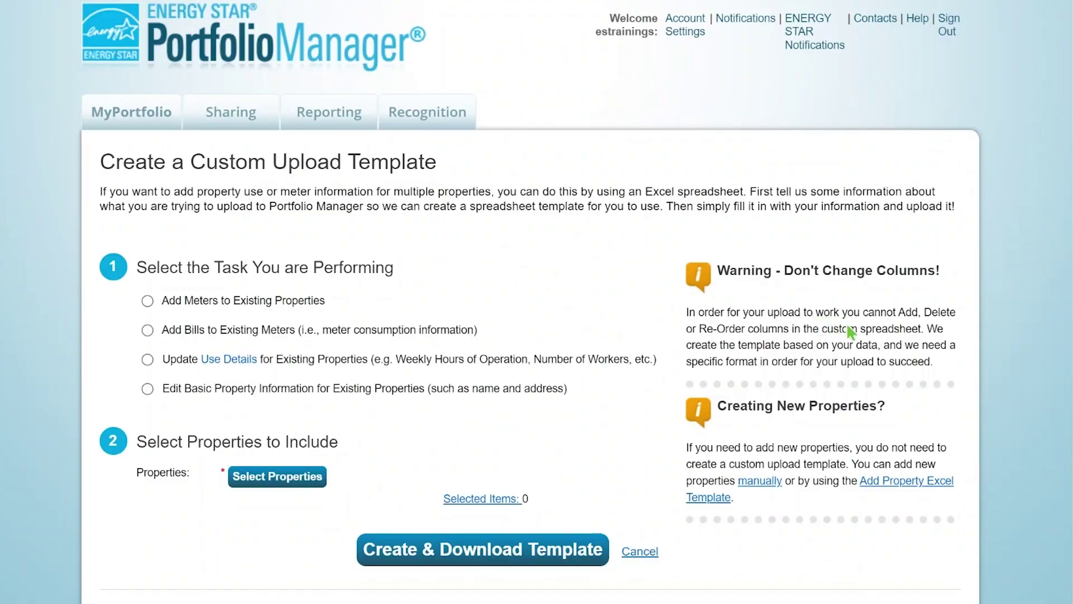
Make an Add Bills to Existing Meters template for PM301 Demo, PM 201 Office and PM 101 Demo.
left_click(148, 331)
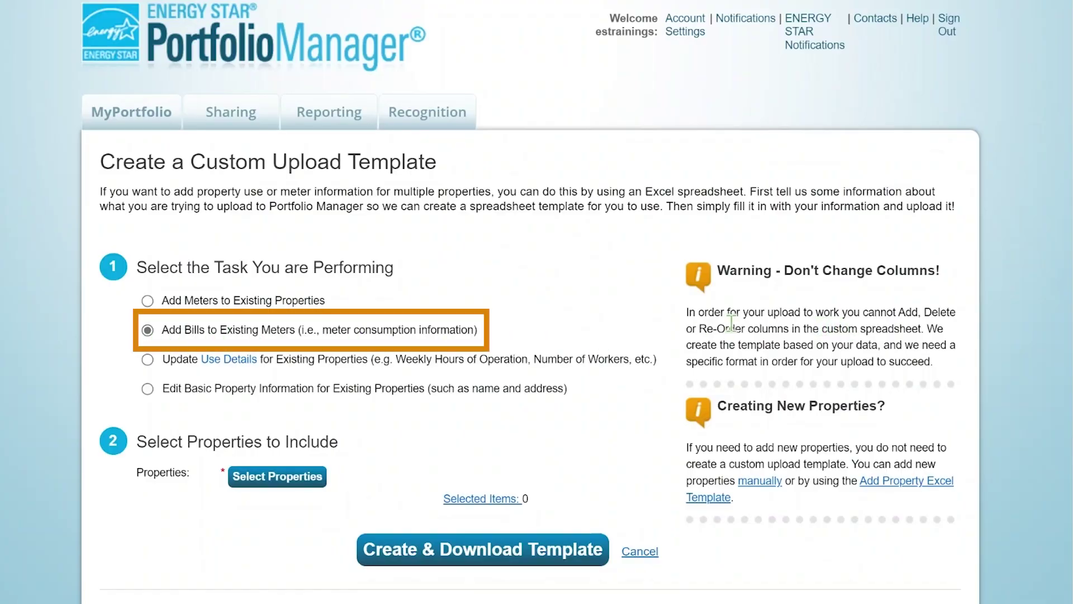
left_click(264, 480)
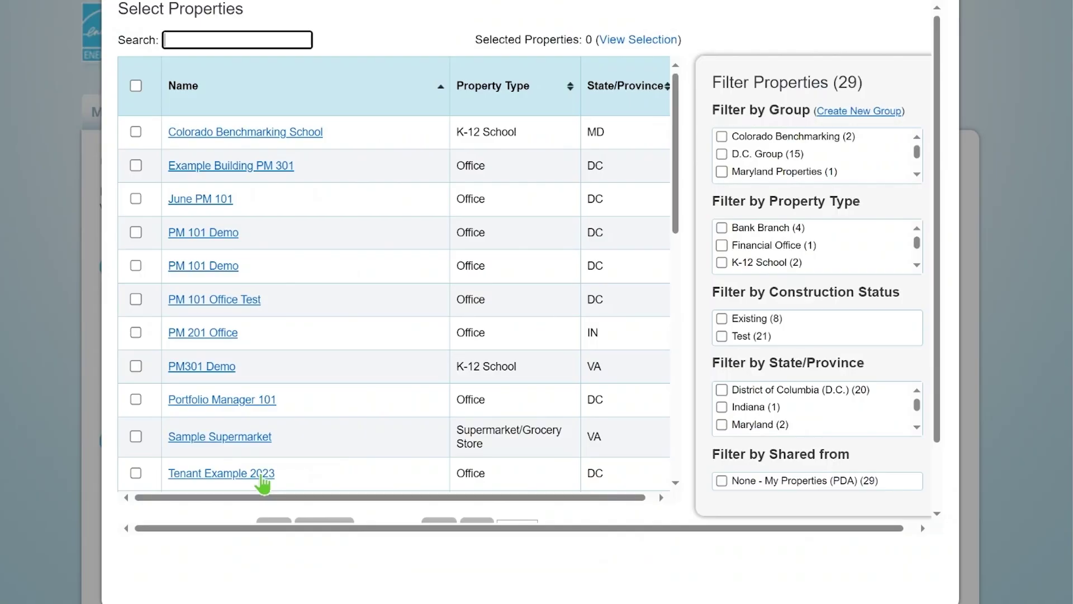
left_click(136, 367)
left_click(136, 332)
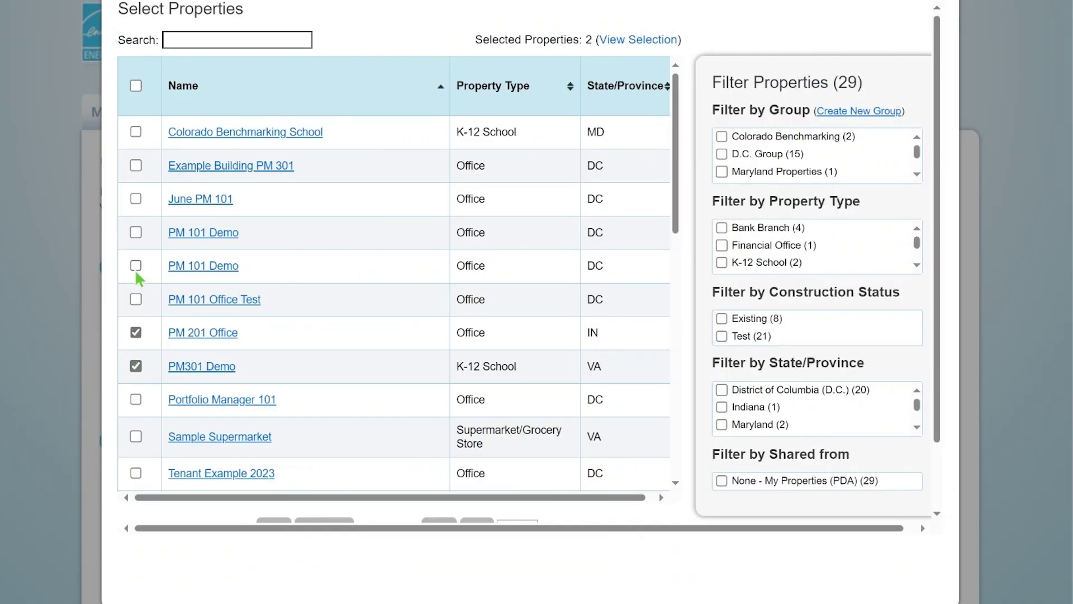
left_click(136, 266)
left_click_drag(936, 243, 949, 330)
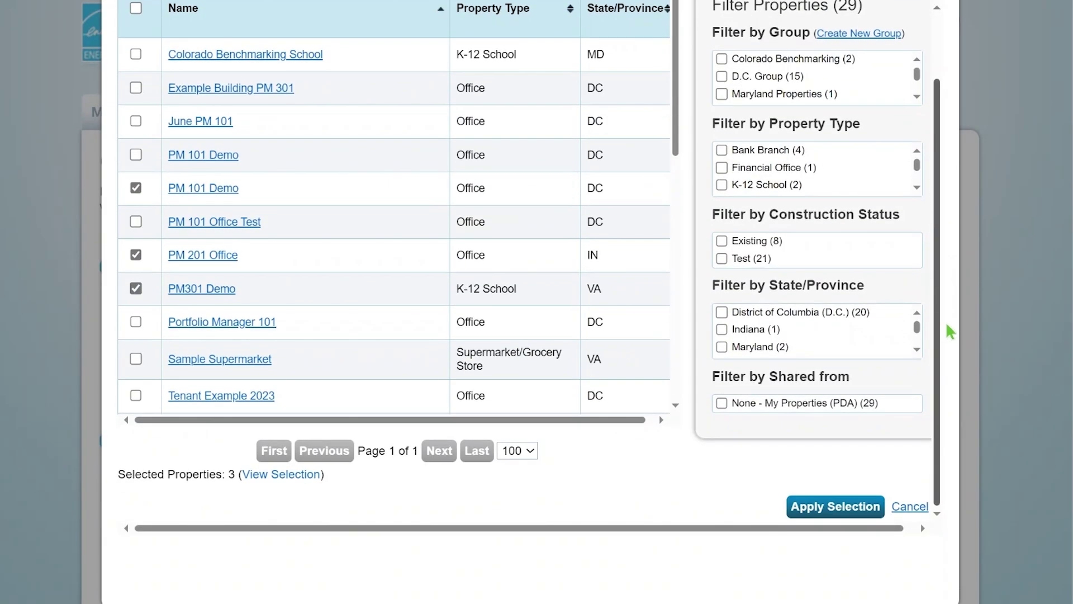
left_click(850, 506)
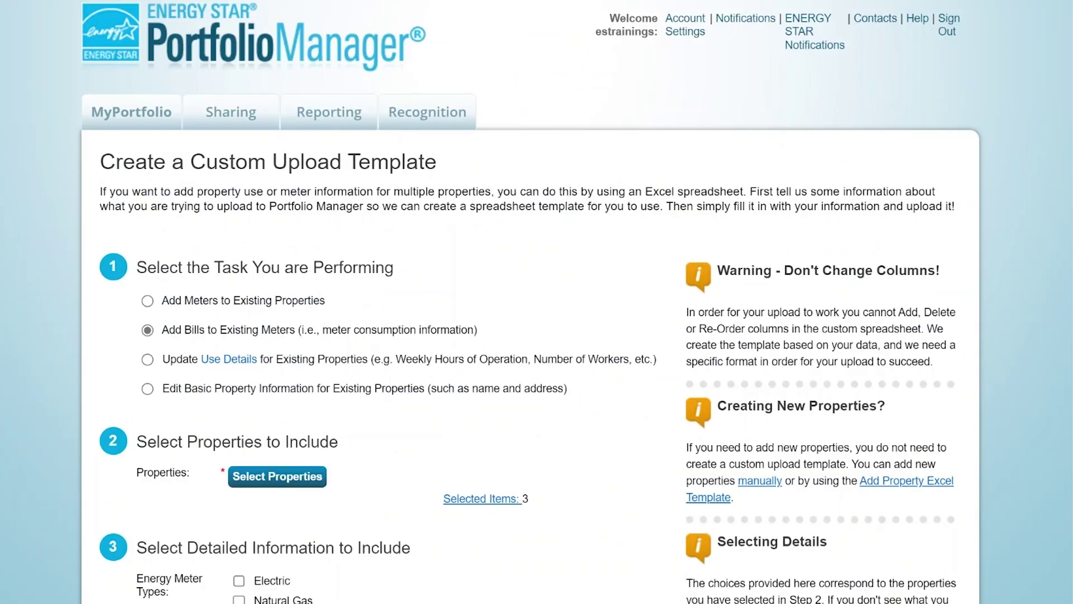
scroll(963, 525, "down", 1)
scroll(962, 525, "down", 1)
scroll(964, 525, "down", 2)
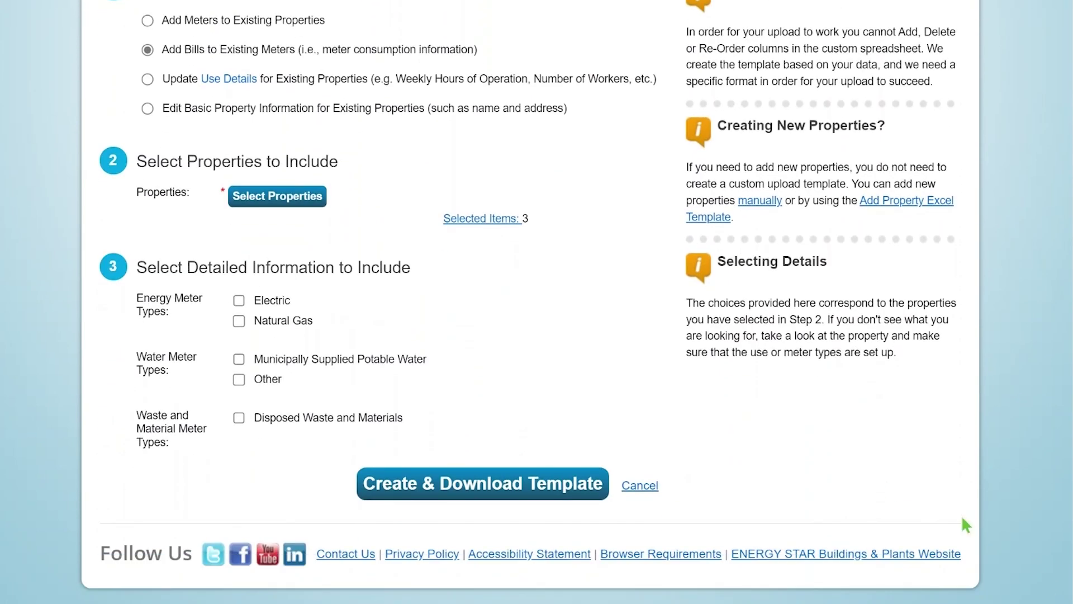
Include grid electric and natural gas meters, with 2 bills each.
left_click(239, 300)
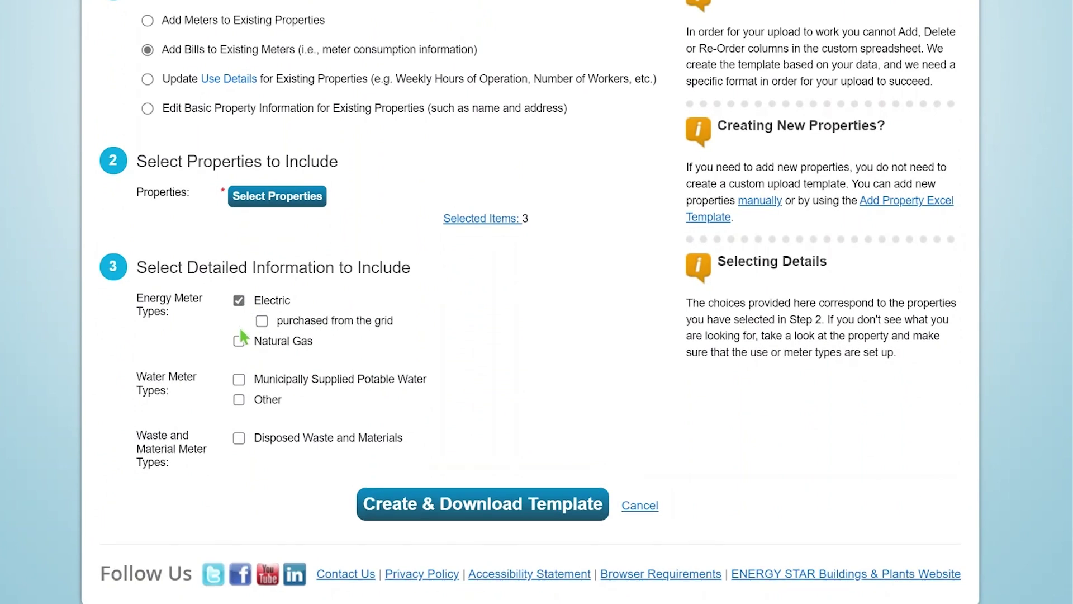
left_click(262, 321)
double_click(551, 344)
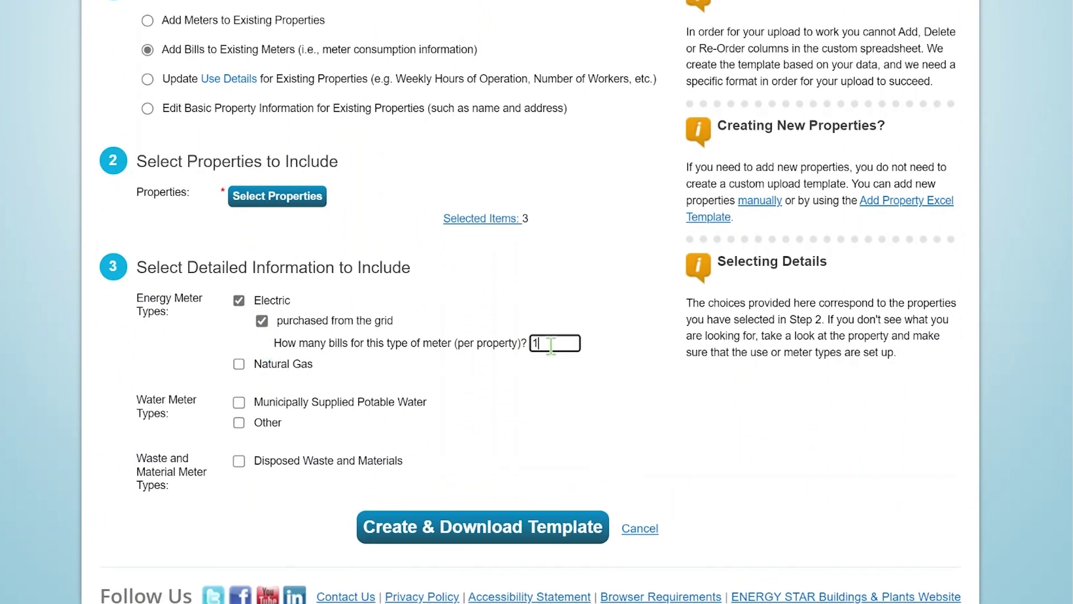
type("2")
left_click(240, 364)
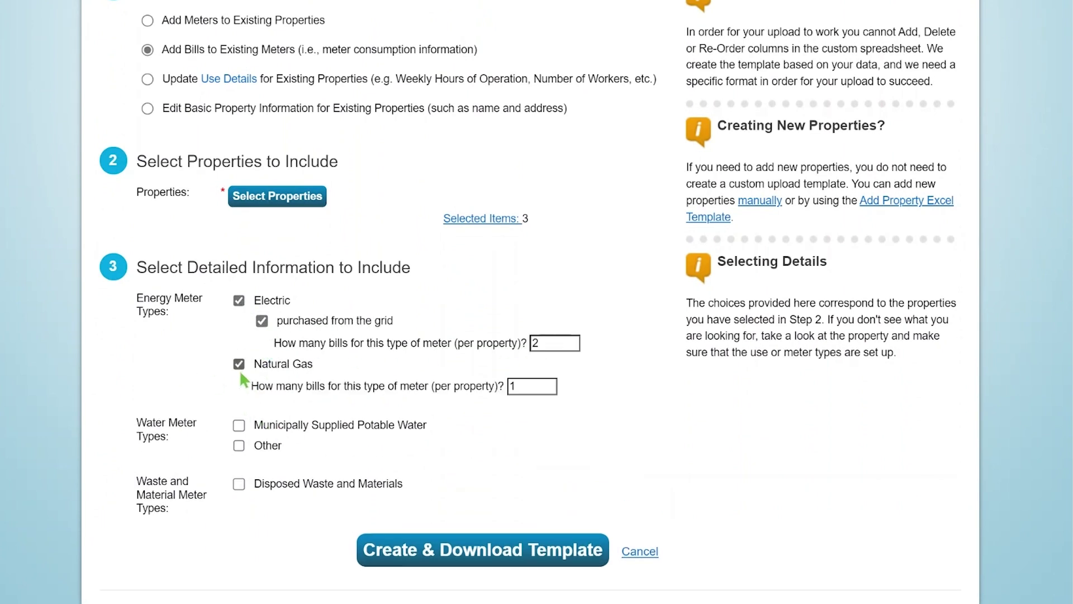
double_click(534, 386)
type("2")
Include indoor potable water and trash meters in the template.
left_click(238, 425)
left_click(260, 445)
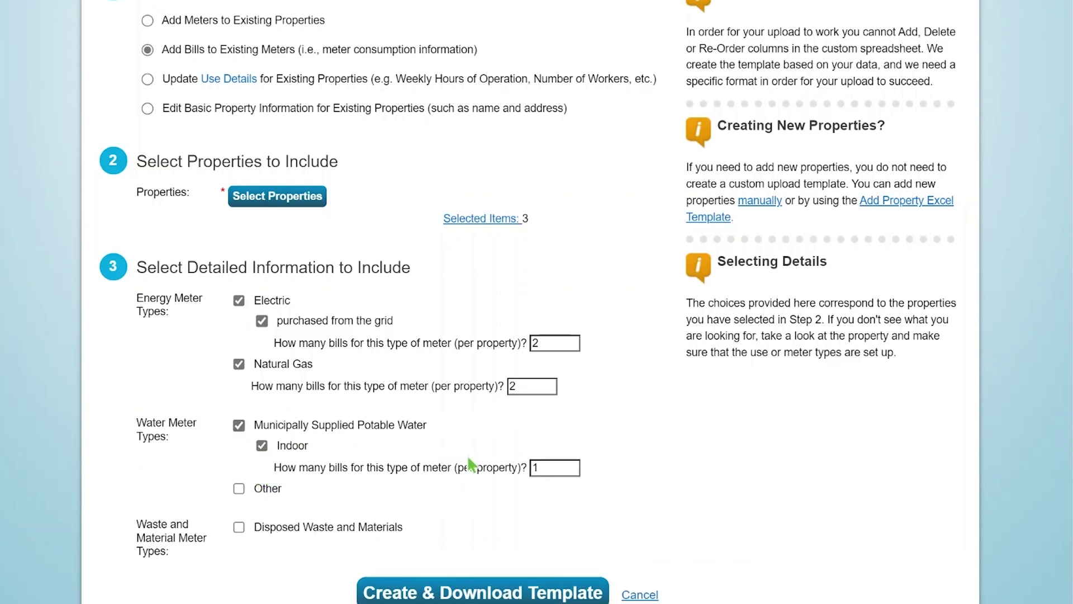
left_click(239, 527)
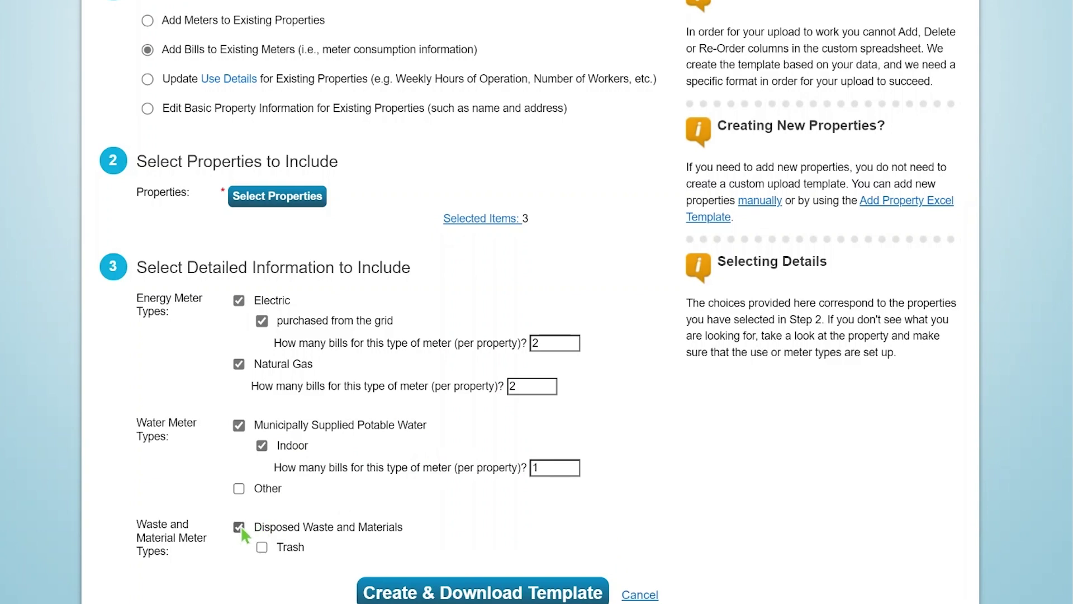
left_click(262, 548)
scroll(847, 472, "down", 1)
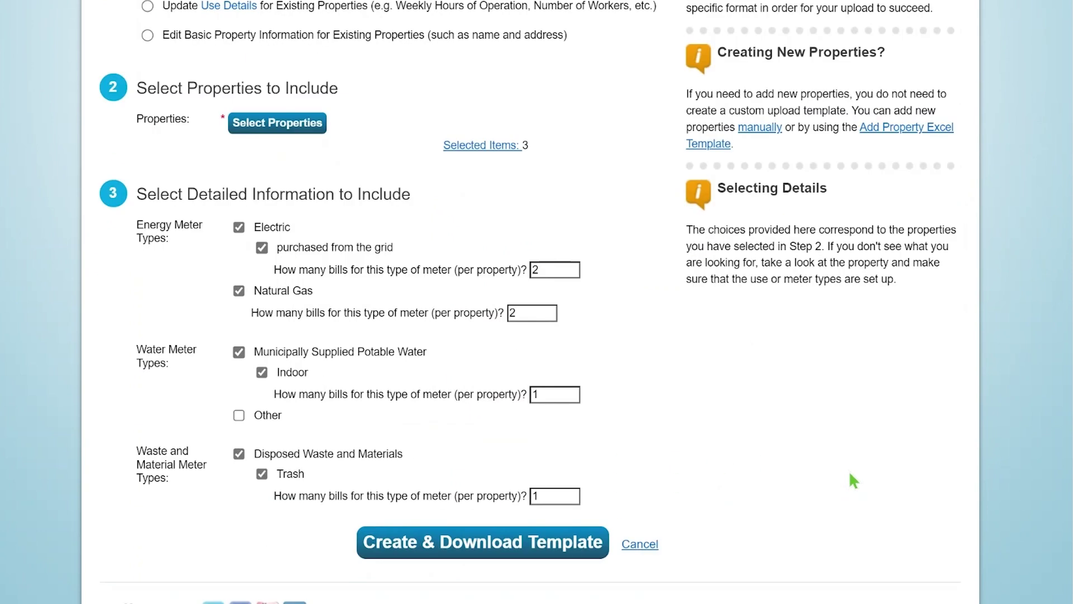
scroll(654, 514, "down", 1)
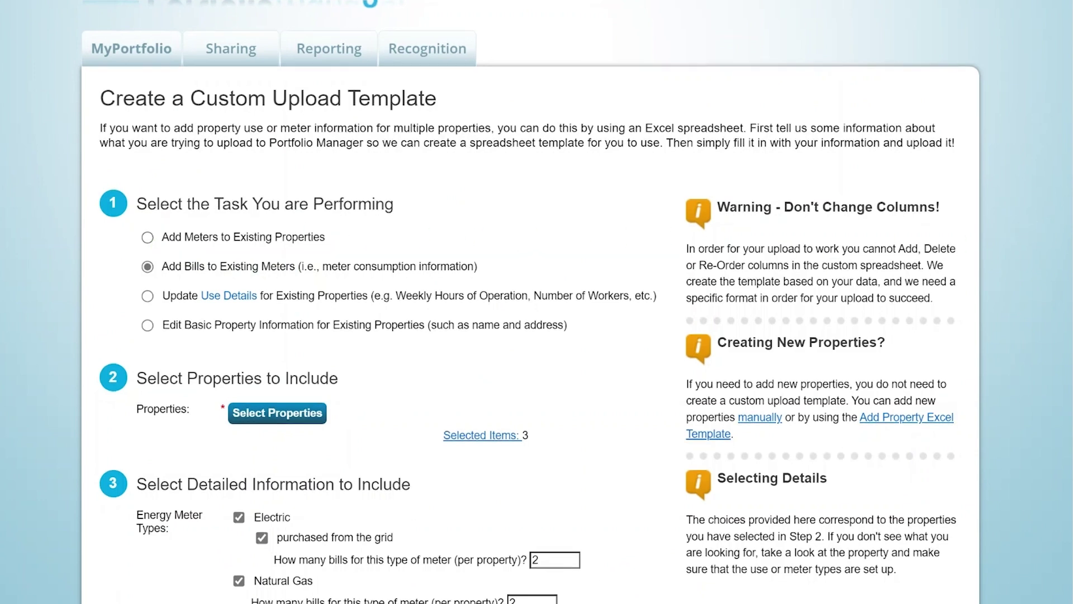
scroll(537, 335, "down", 5)
scroll(537, 336, "down", 2)
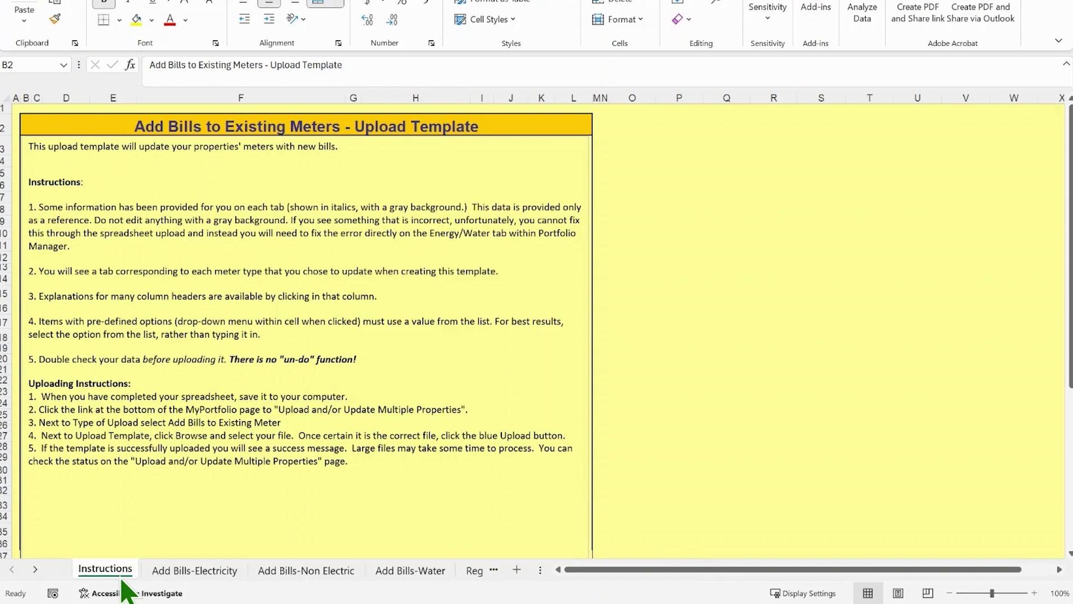
Switch to the Add Bills-Electricity sheet listing the three properties' meters.
left_click(151, 572)
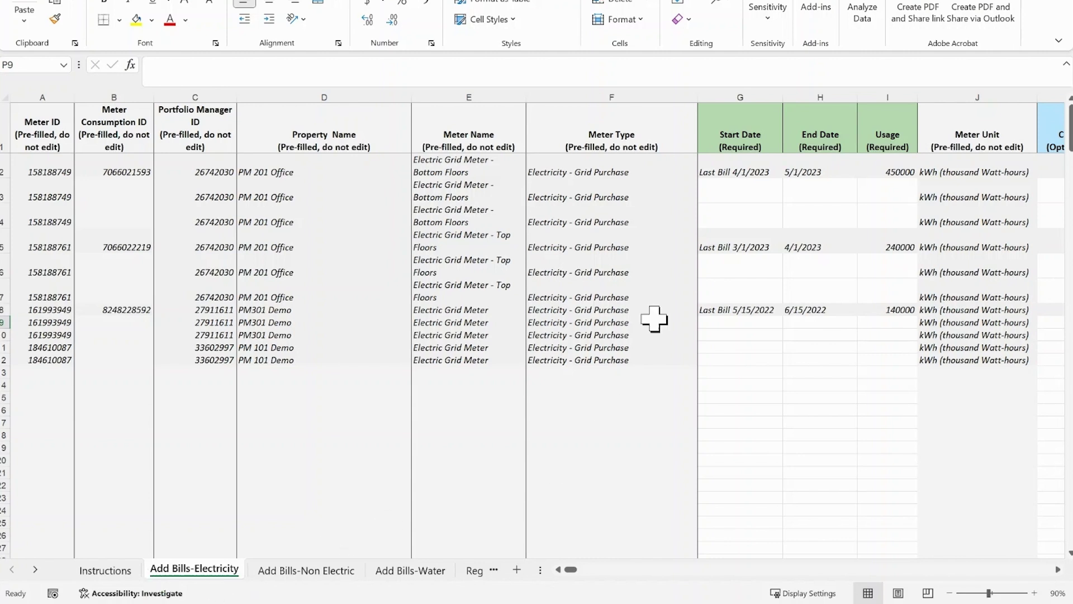
Enter a 1/1/2023 to 2/1/2023 bill with usage 400000 in row 3.
left_click(733, 195)
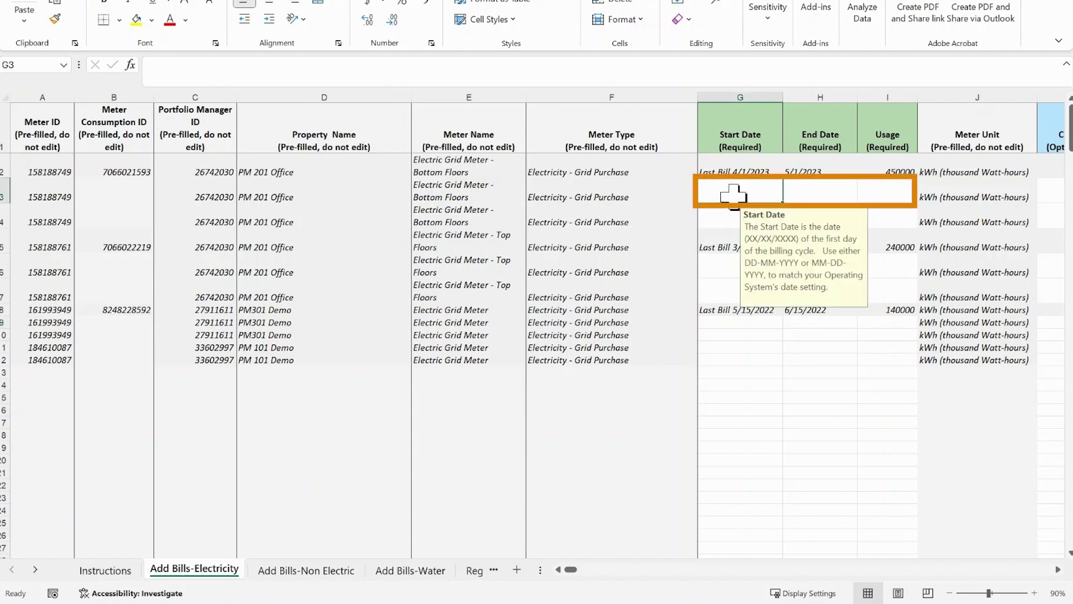
type("1/1/2023")
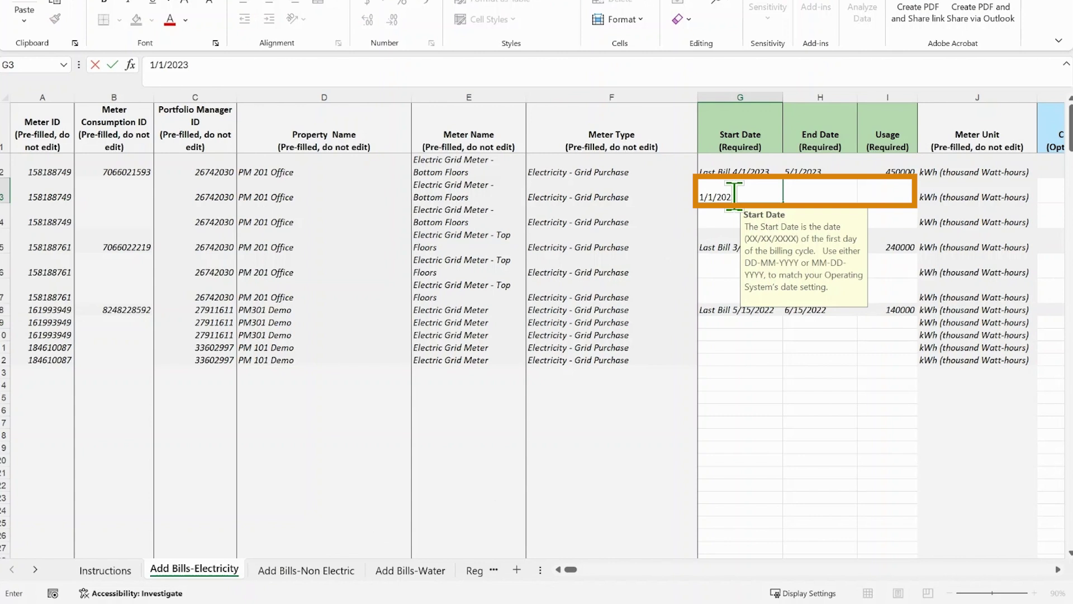
key("Tab")
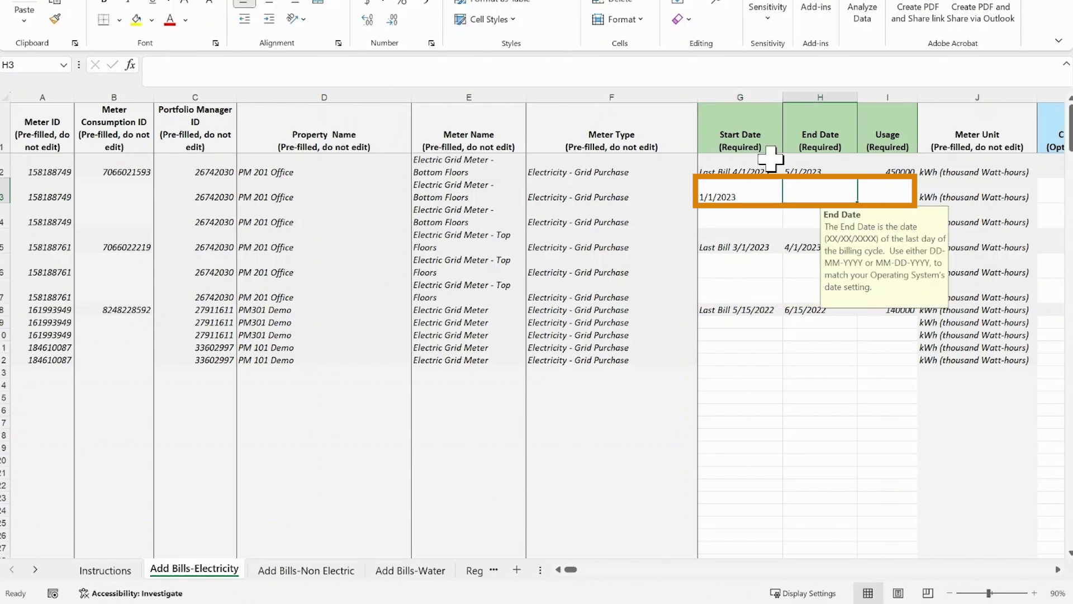
type("2/1/2023")
key("Tab")
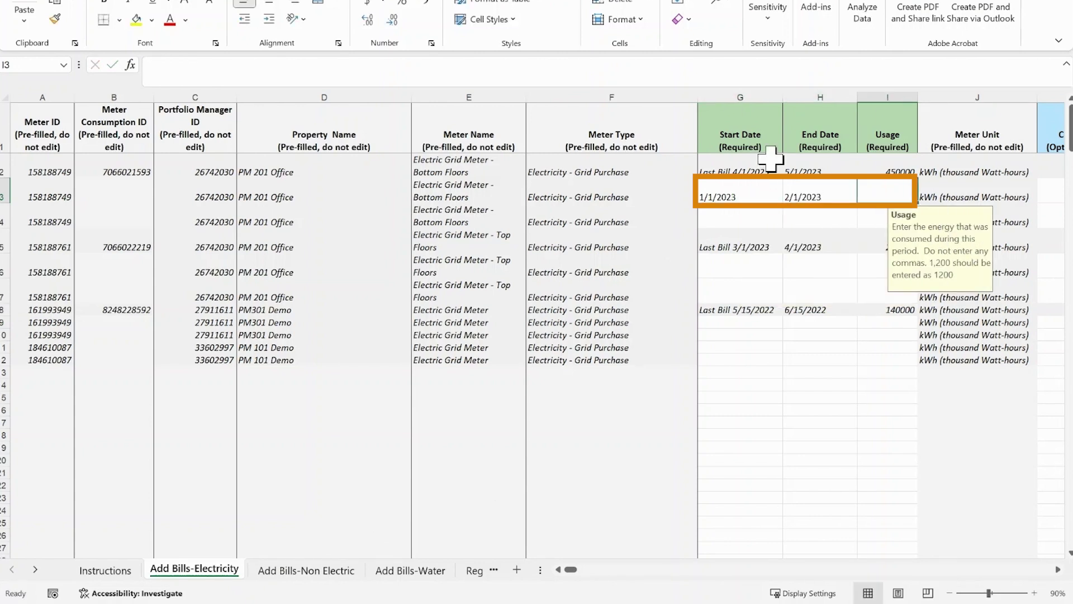
type("400")
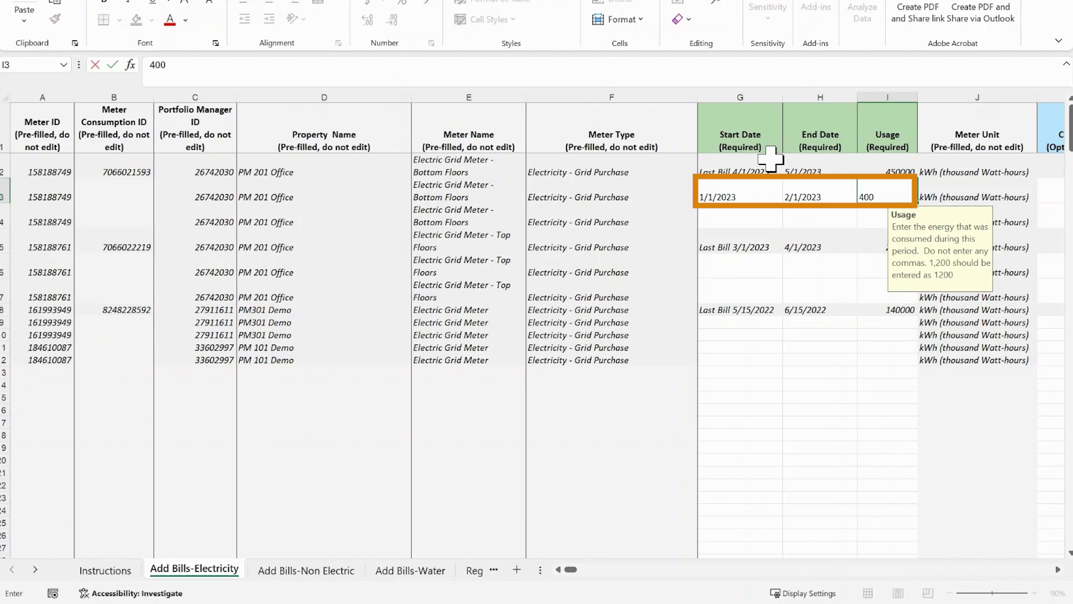
type("000")
key("Tab")
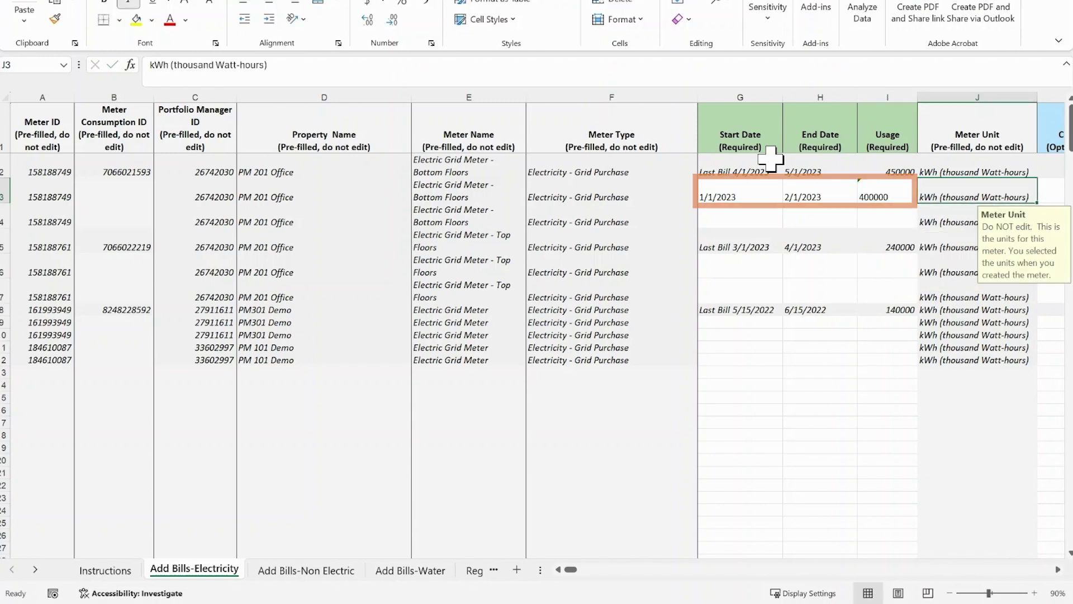
key("Tab")
key("Tab")
key("Tab")
key("Tab")
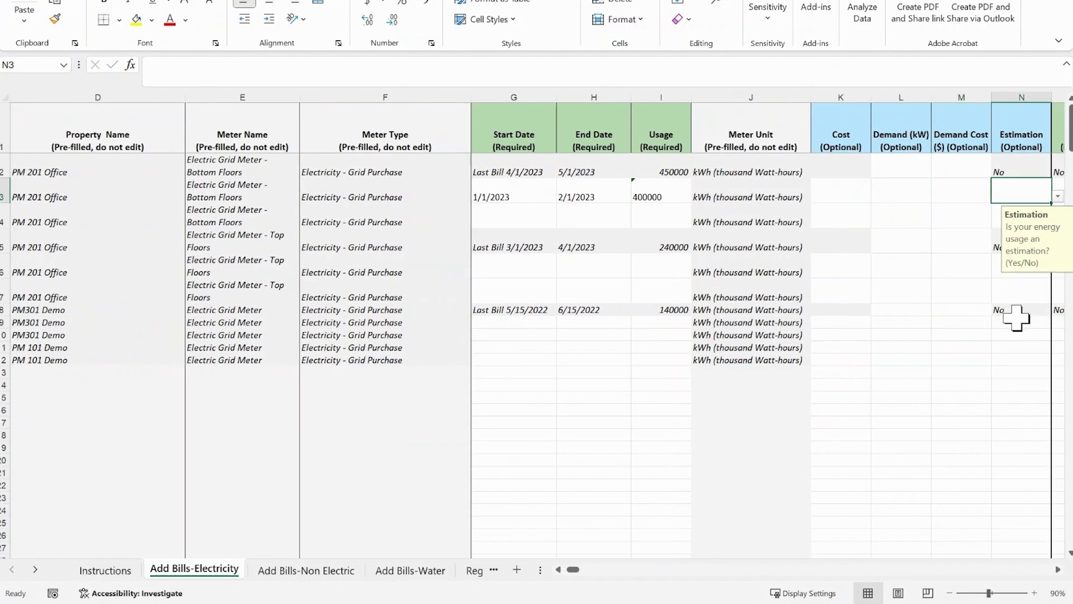
key("Tab")
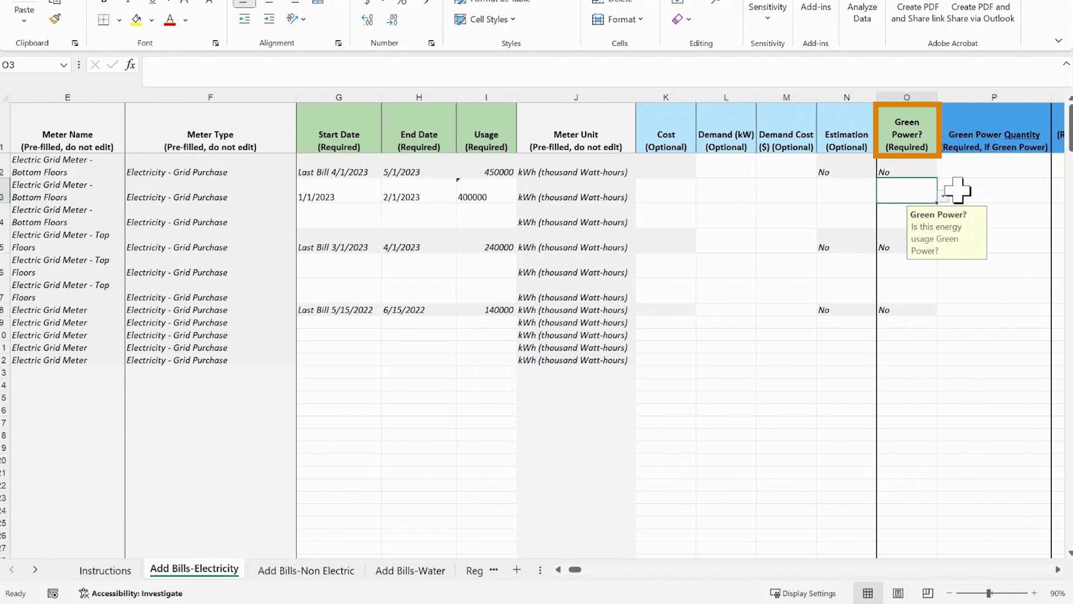
key("Left")
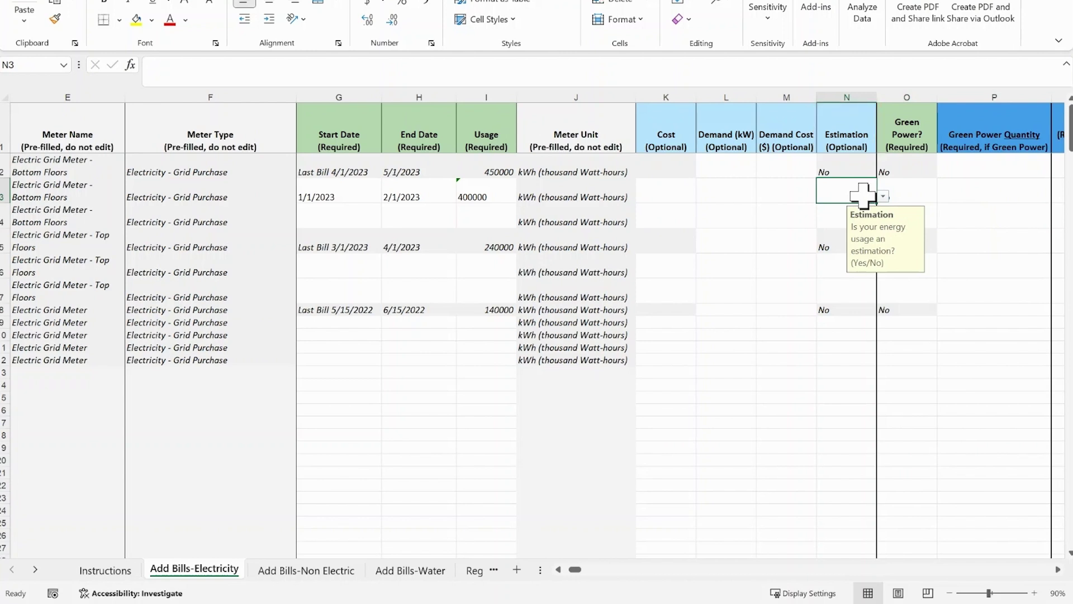
left_click_drag(579, 571, 587, 574)
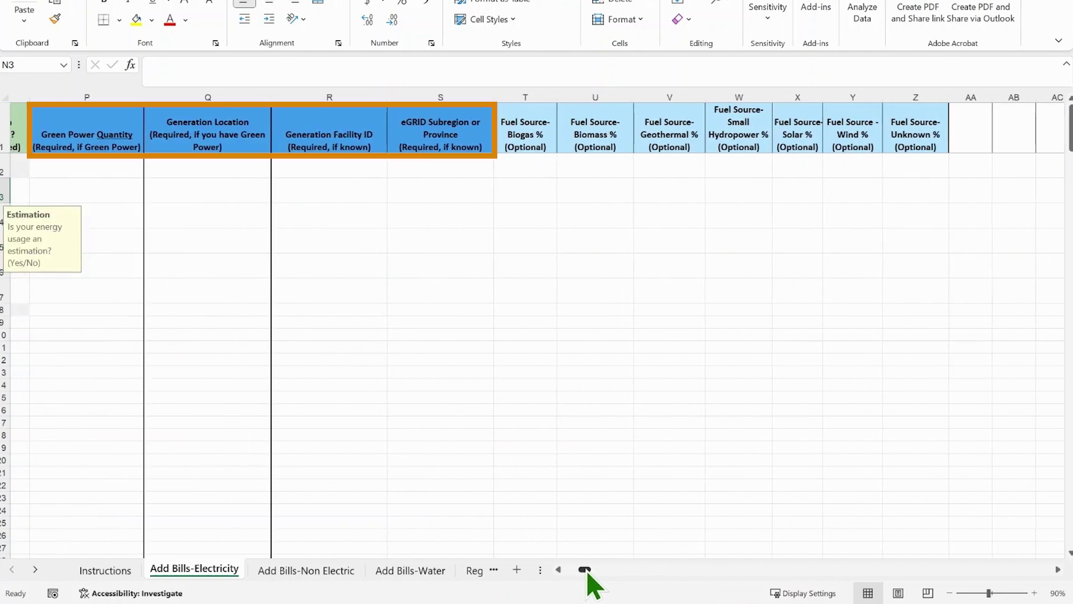
left_click_drag(586, 571, 575, 573)
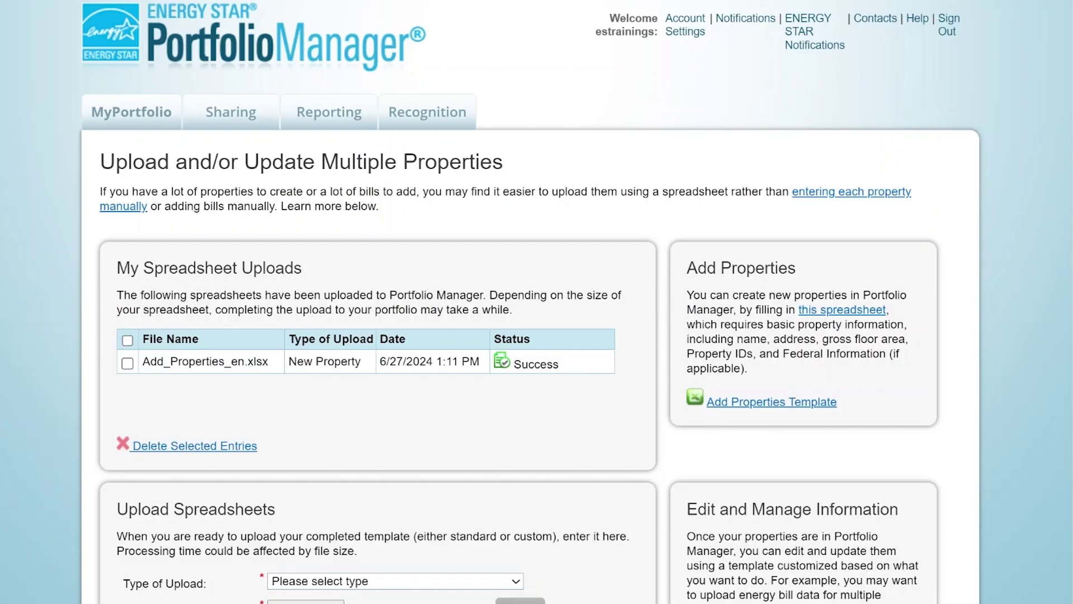
scroll(537, 336, "down", 5)
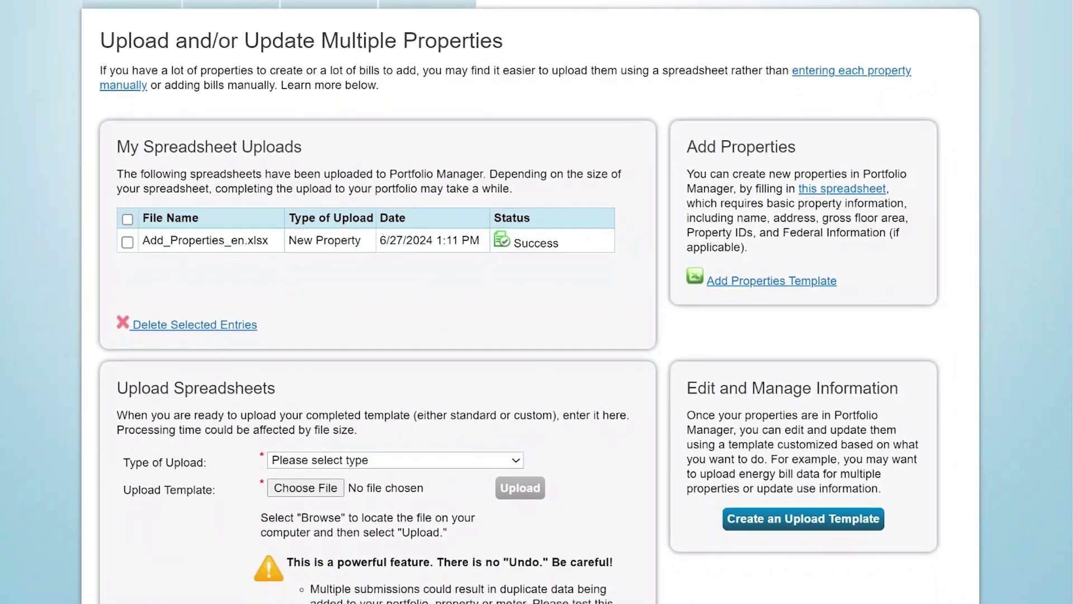
scroll(855, 321, "down", 5)
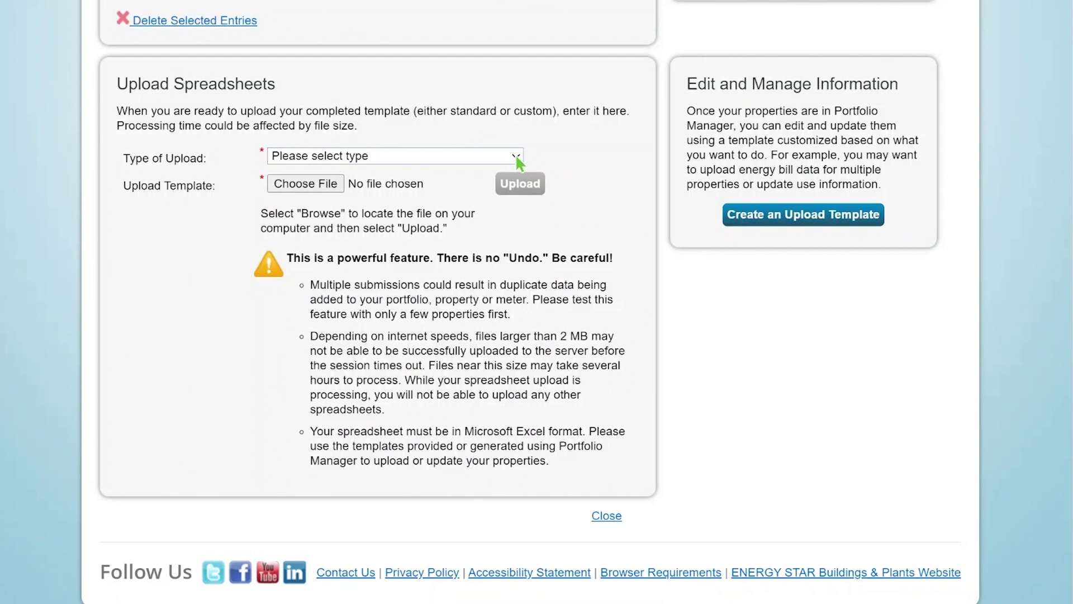
Upload the completed Add_Bills…Demo.xlsx workbook as an Add Bills to Existing Meters upload.
left_click(513, 201)
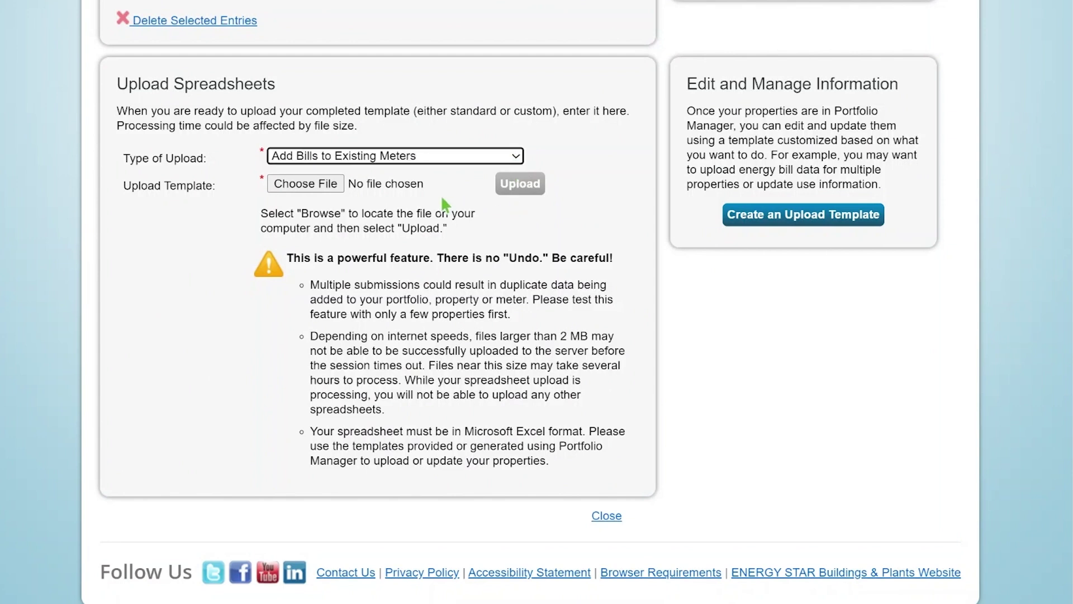
left_click(333, 188)
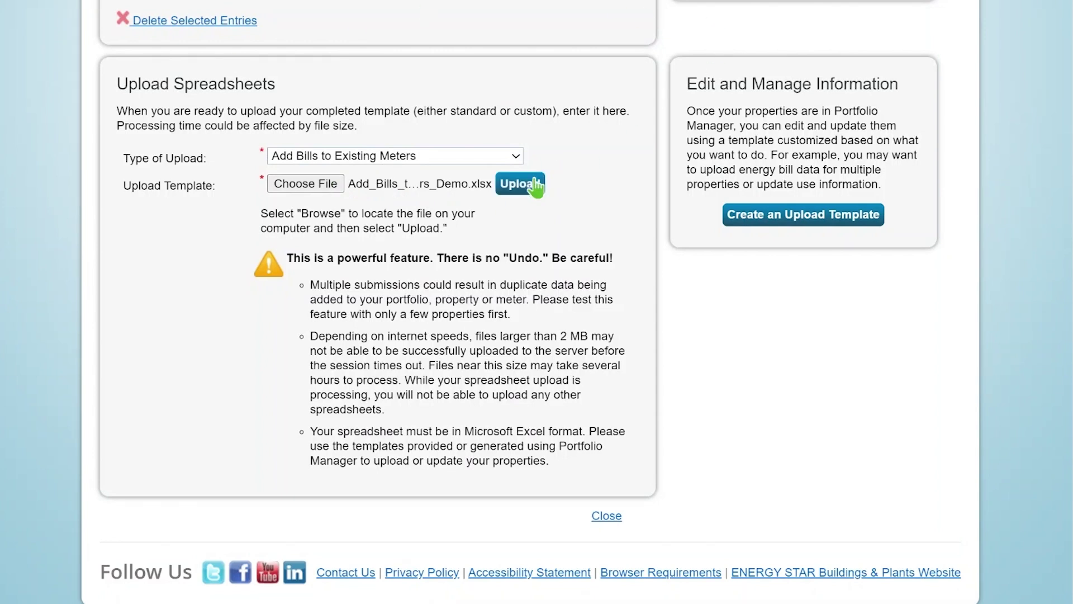
left_click(537, 186)
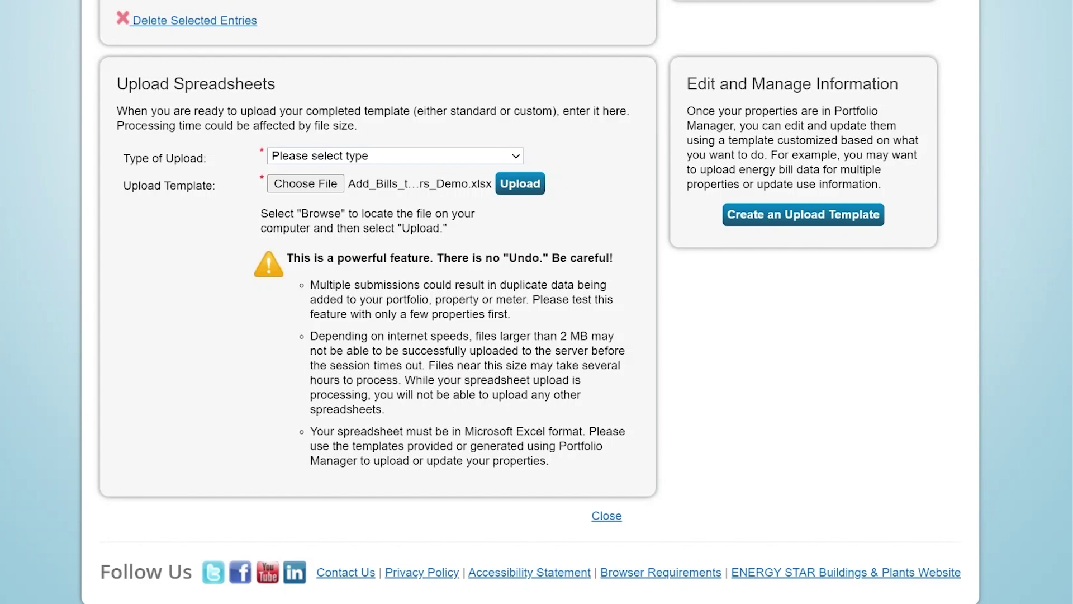
scroll(1070, 184, "up", 3)
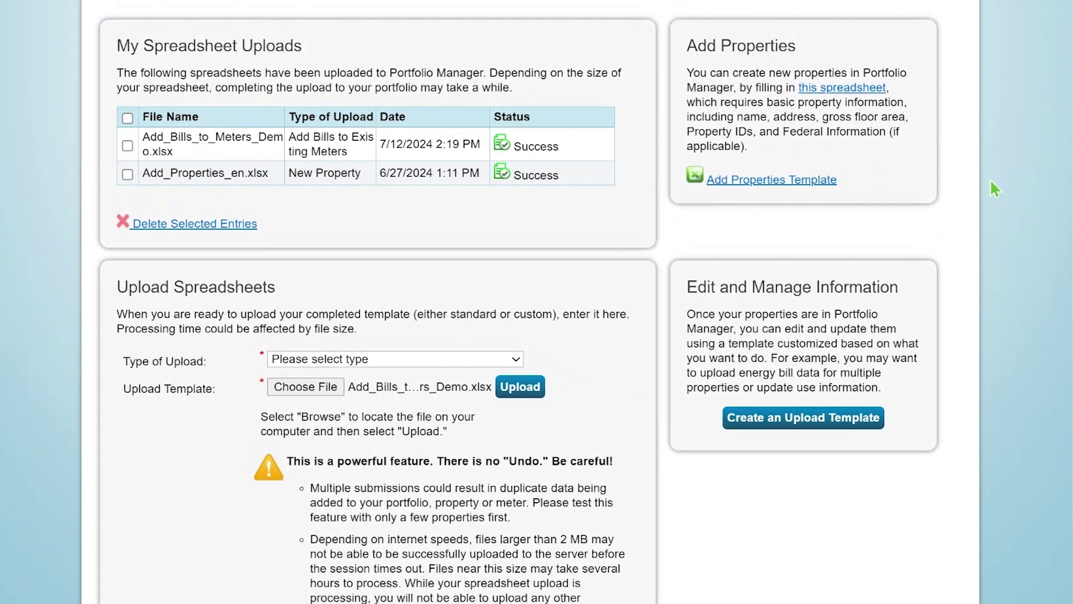
scroll(1069, 184, "up", 1)
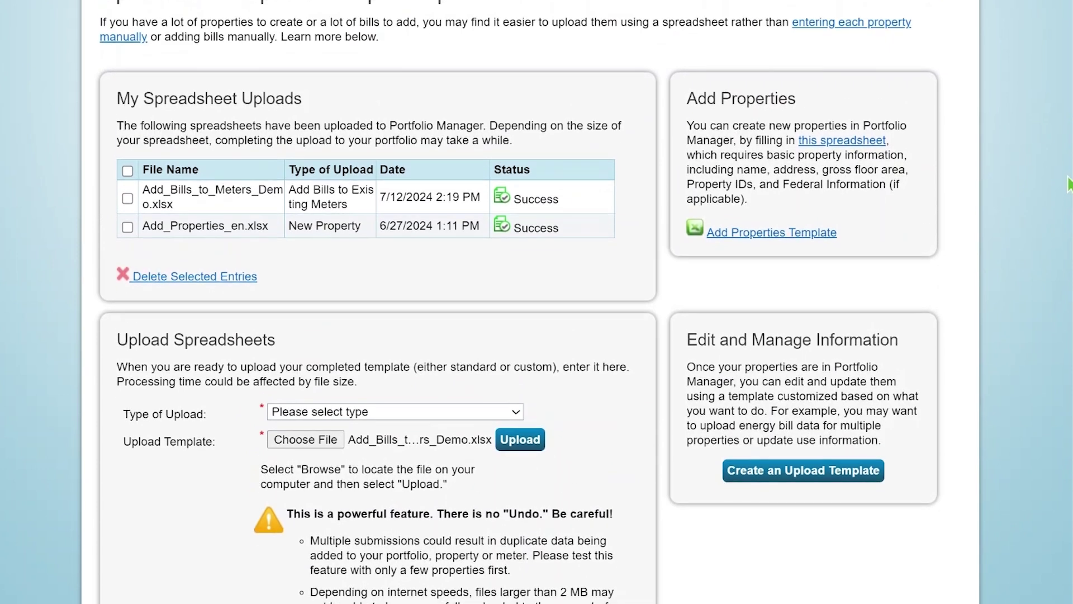
scroll(1071, 185, "up", 2)
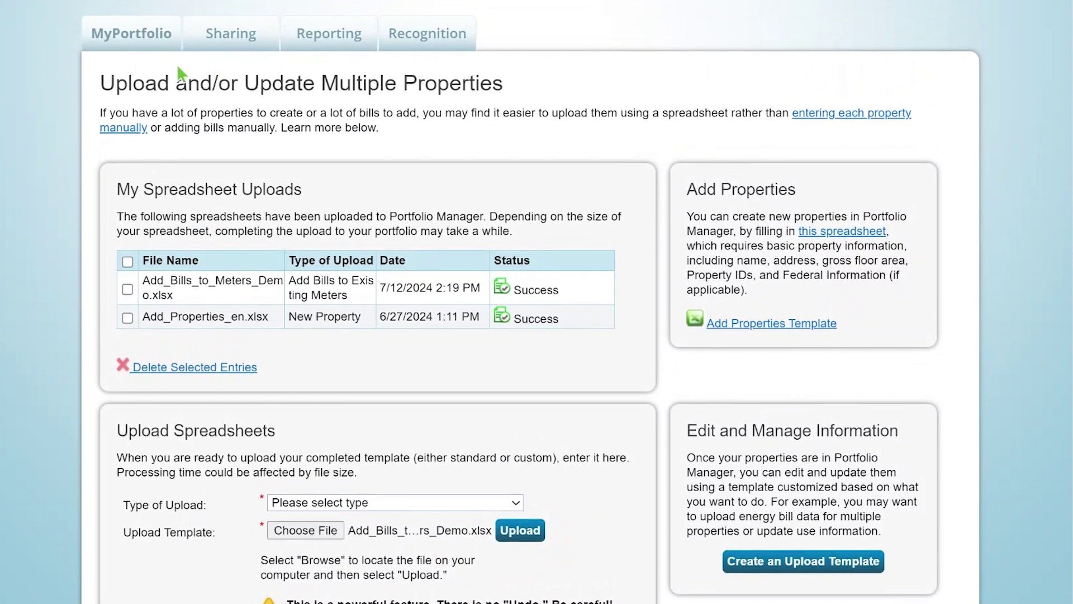
Confirm the Add_Bills_to_Meters_Demo.xlsx upload shows Success and go back to MyPortfolio.
left_click(136, 48)
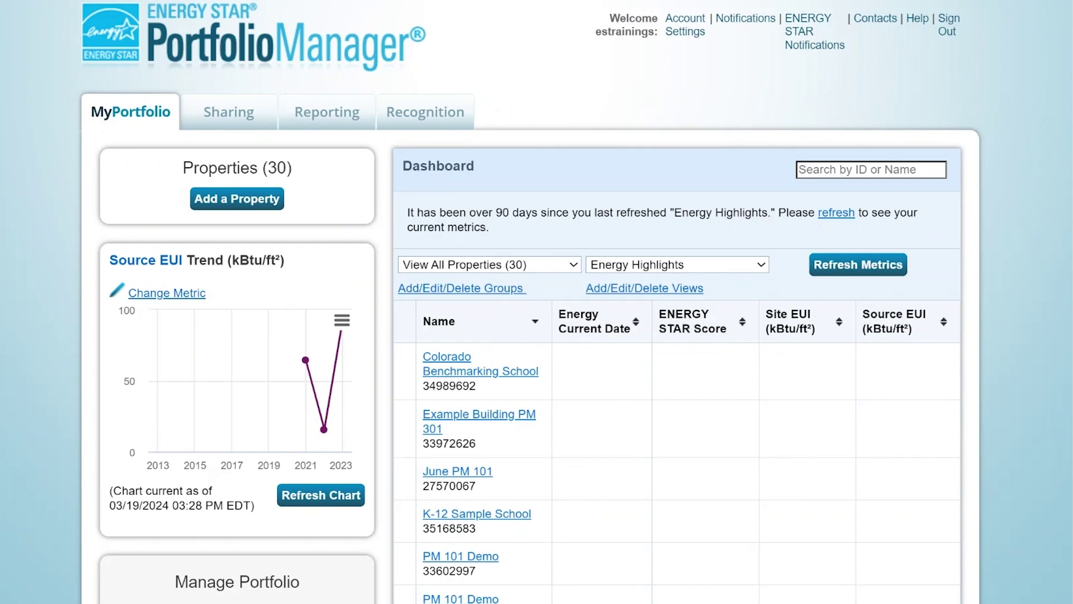
scroll(659, 376, "down", 5)
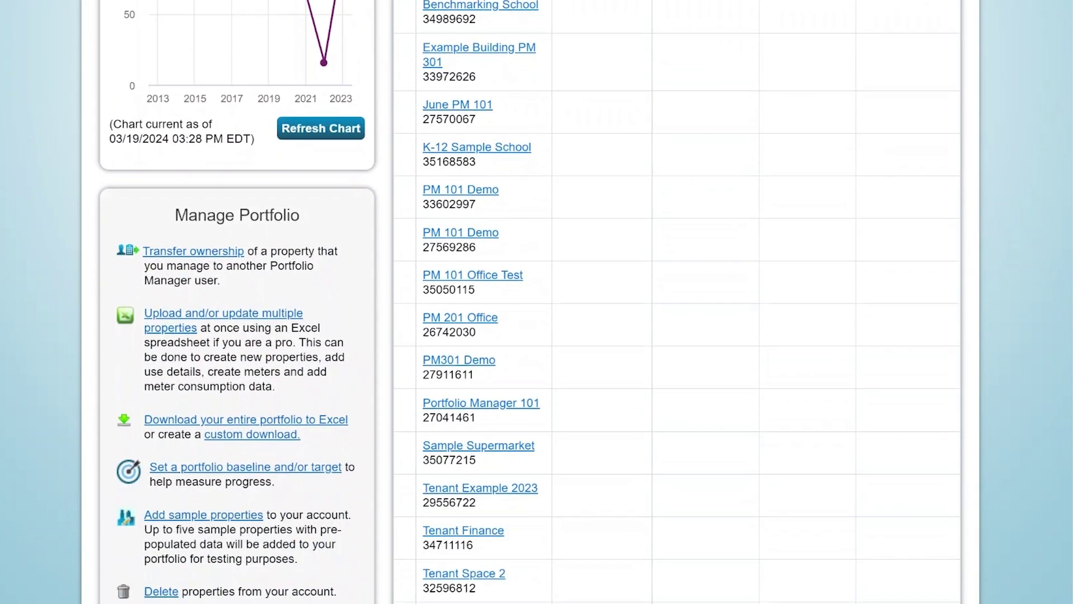
Open PM301 Demo's Electric Grid Meter bills, showing the 400,000 kWh January 2023 entry.
left_click(466, 345)
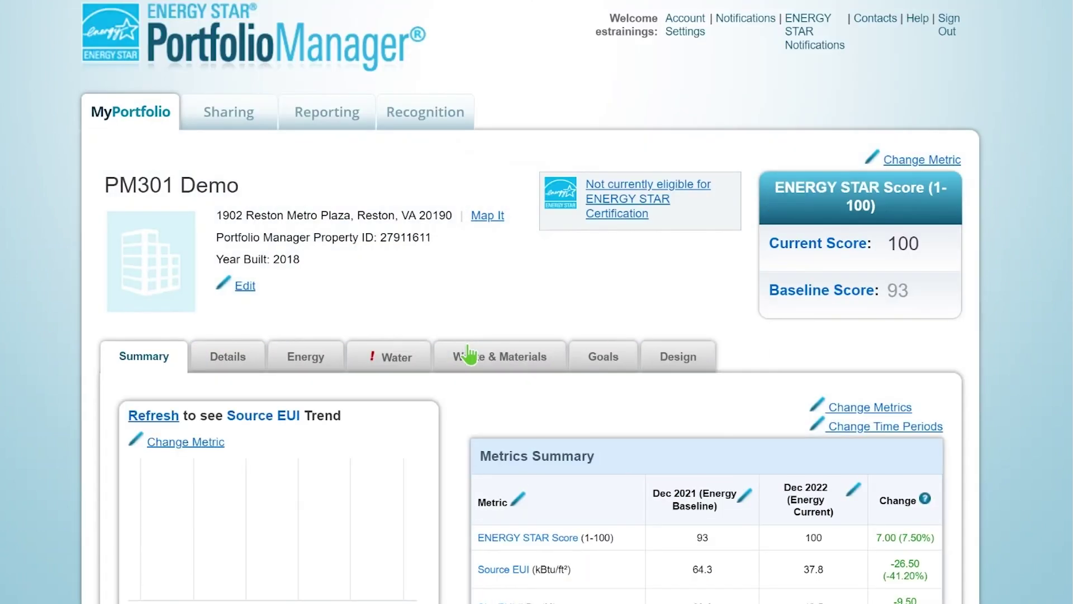
left_click(329, 361)
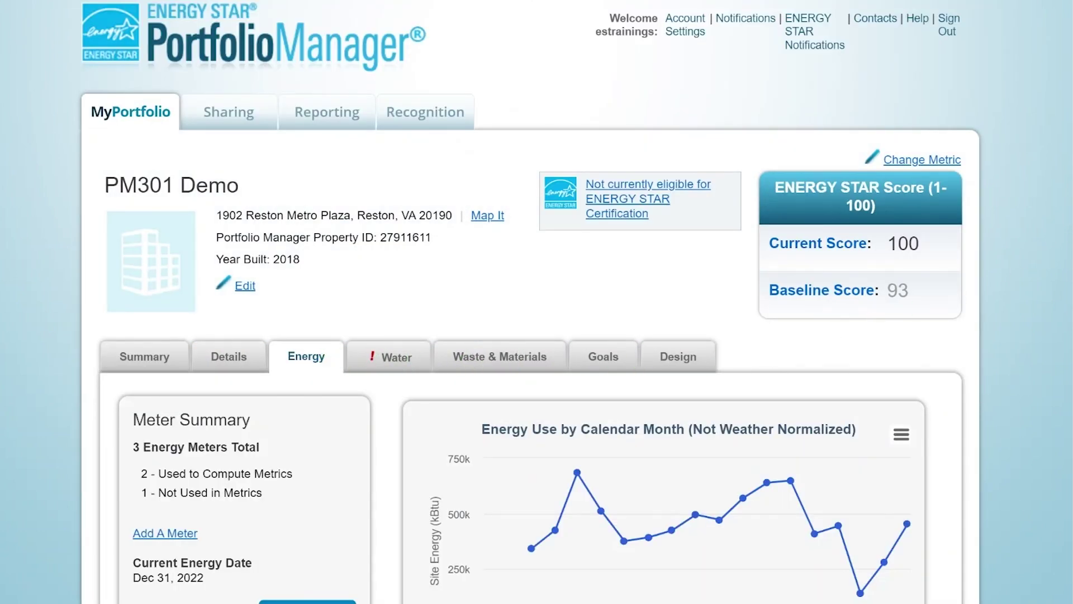
scroll(1066, 251, "down", 4)
scroll(1056, 362, "down", 2)
scroll(1049, 411, "down", 2)
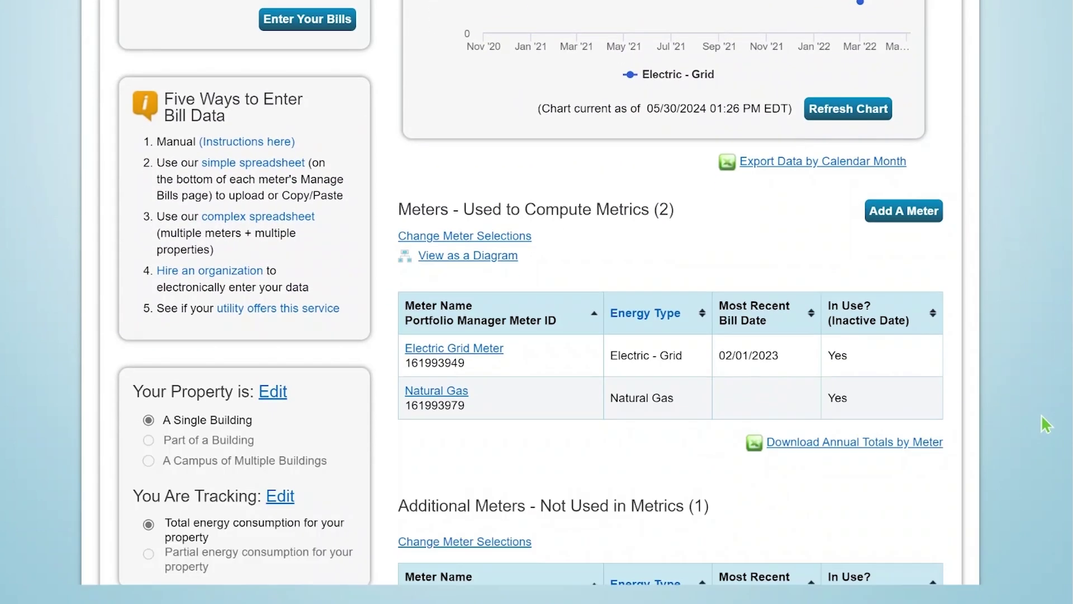
left_click(479, 338)
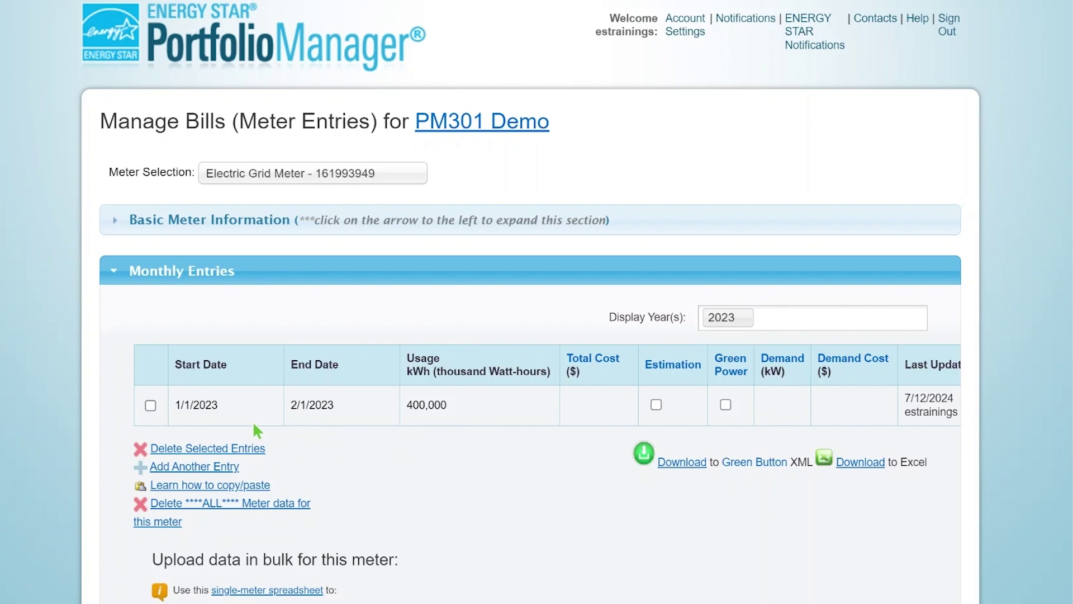